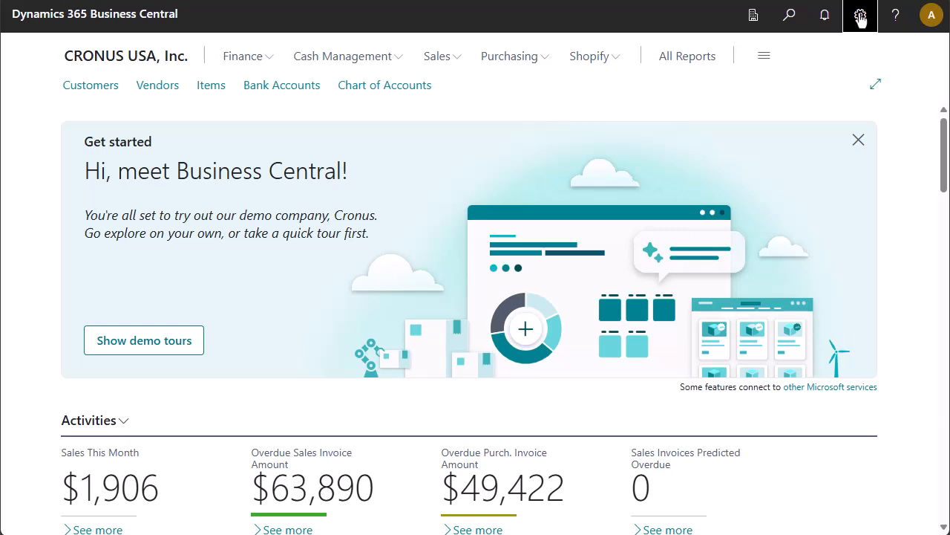
Step: Start the vendor insights setup from Assisted Setup and continue past the wizard's welcome page
left_click(863, 19)
left_click(826, 155)
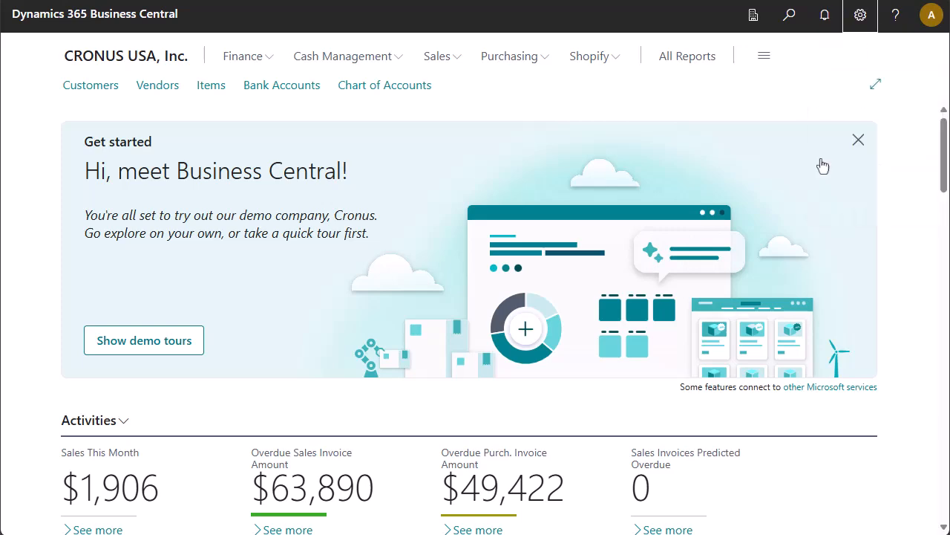
scroll(772, 253, "down", 10)
scroll(773, 260, "down", 15)
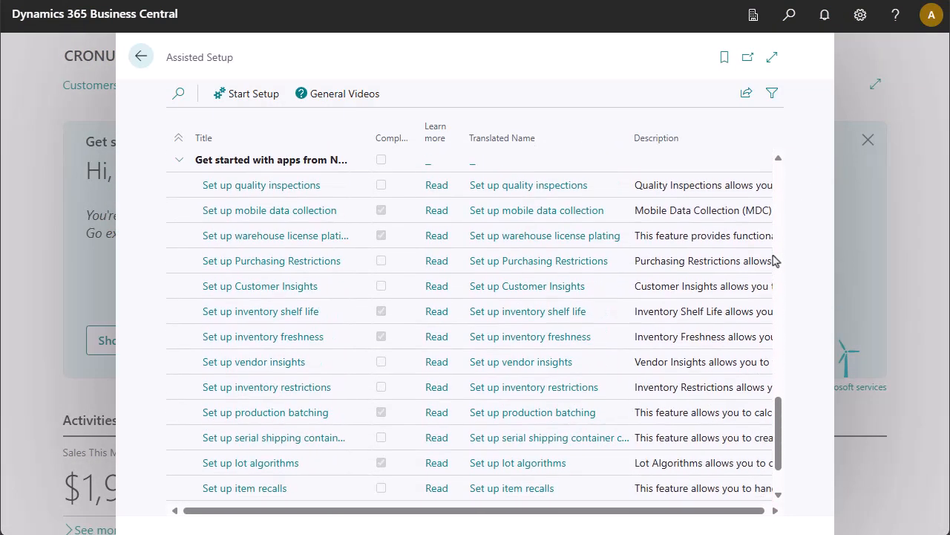
left_click(249, 372)
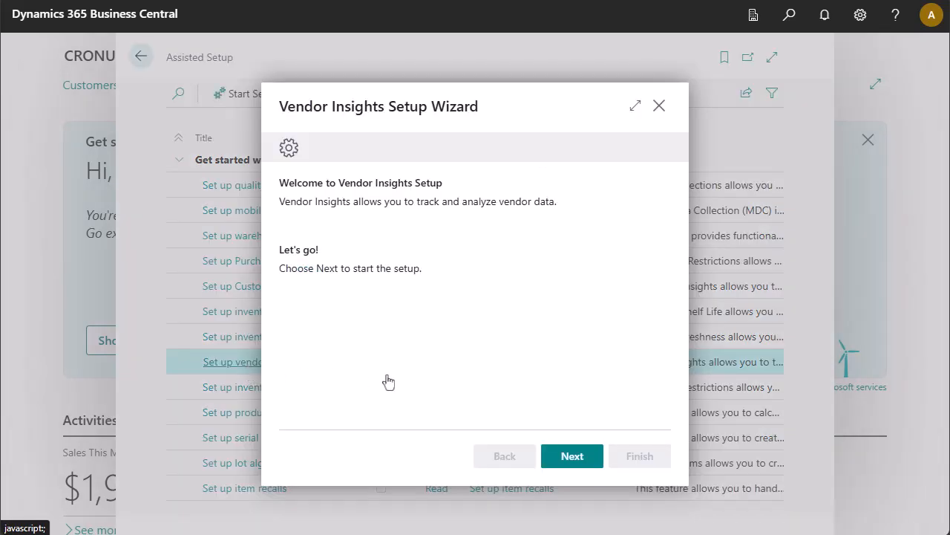
left_click(567, 461)
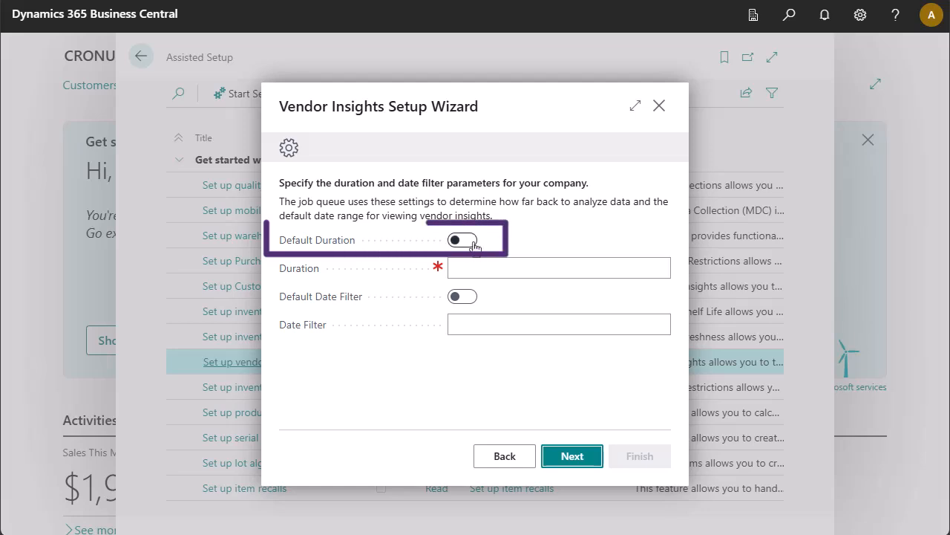
Step: Enable the default duration and the default date filter for vendor insights, and continue to the metrics page
left_click(468, 241)
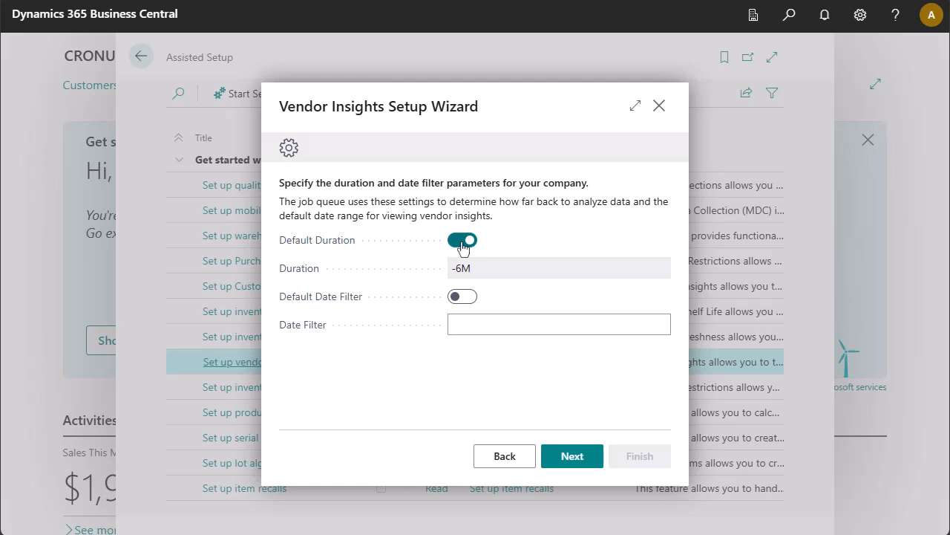
left_click(465, 299)
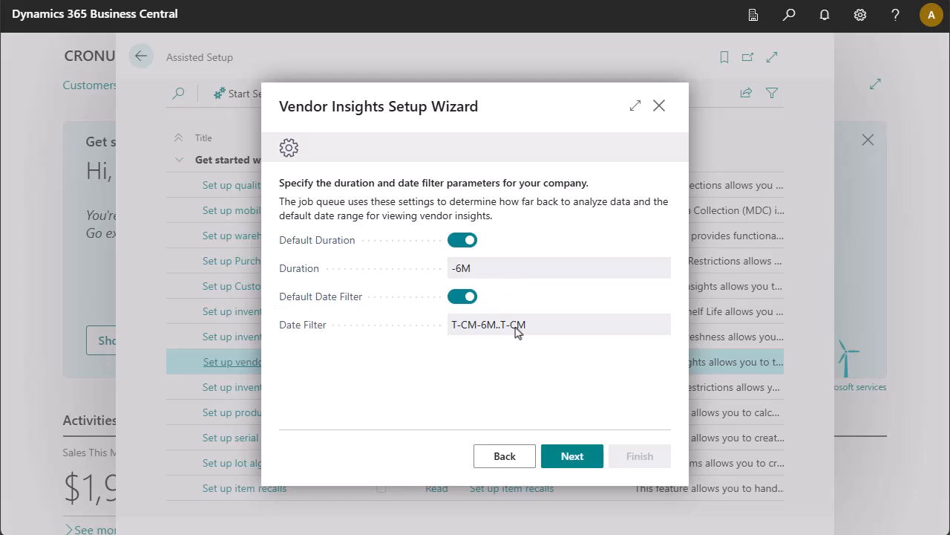
left_click(576, 458)
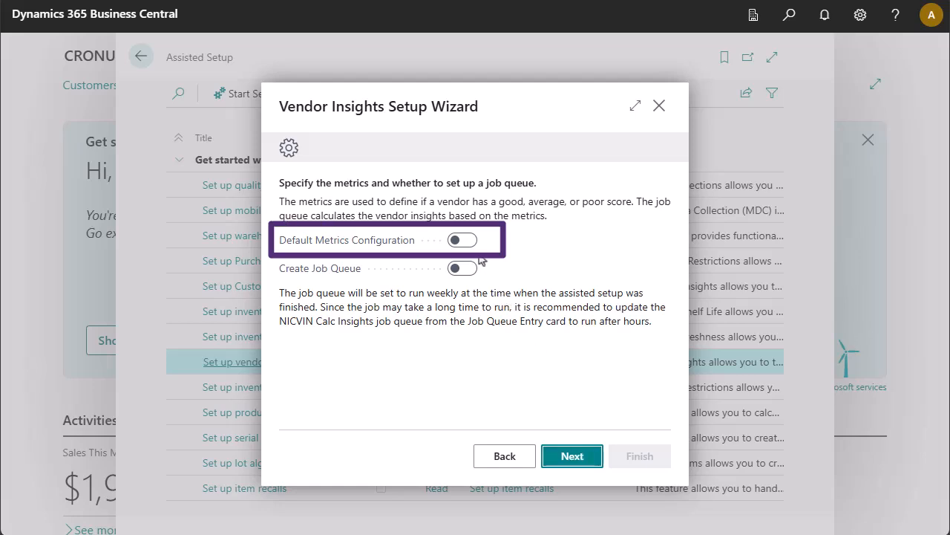
Step: Enable the default metrics configuration and job queue creation, read the full app notification, and finish the vendor insights setup
left_click(463, 239)
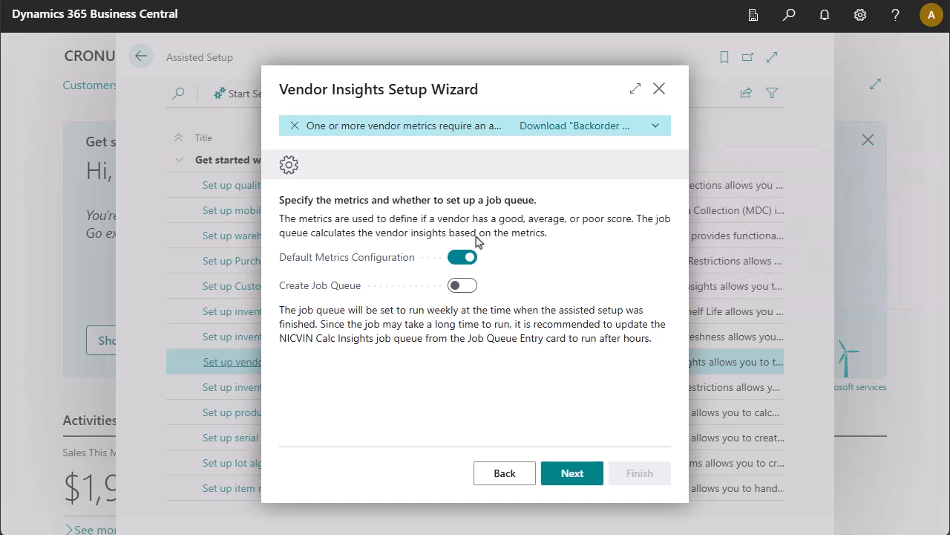
left_click(654, 127)
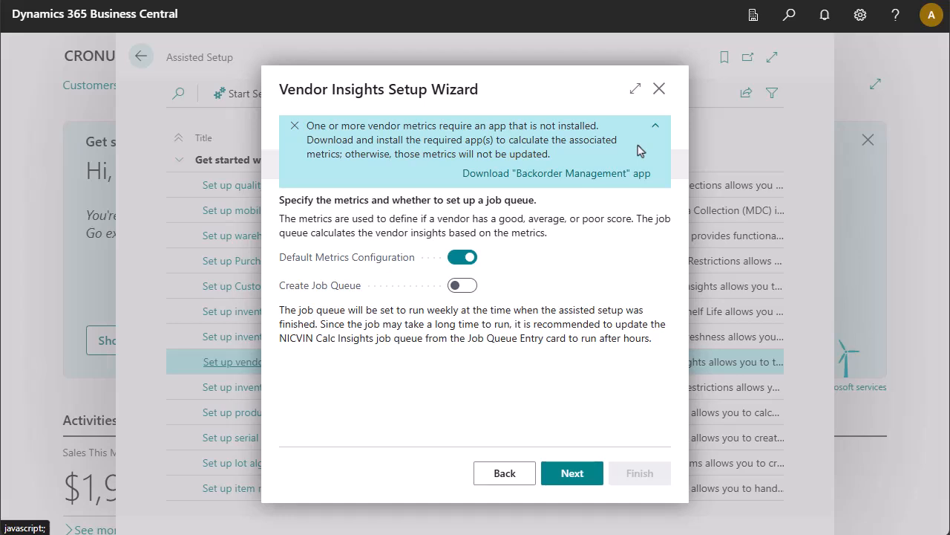
left_click(463, 286)
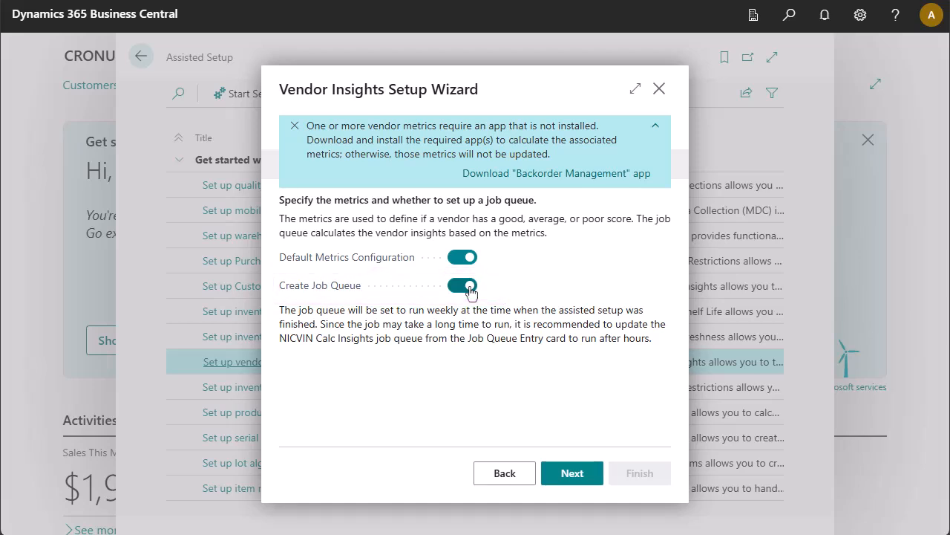
left_click(559, 476)
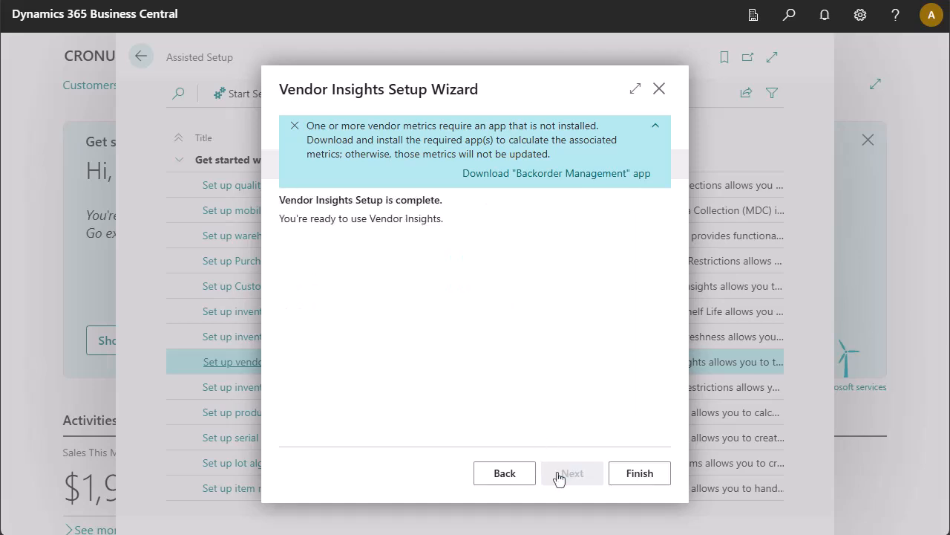
left_click(620, 476)
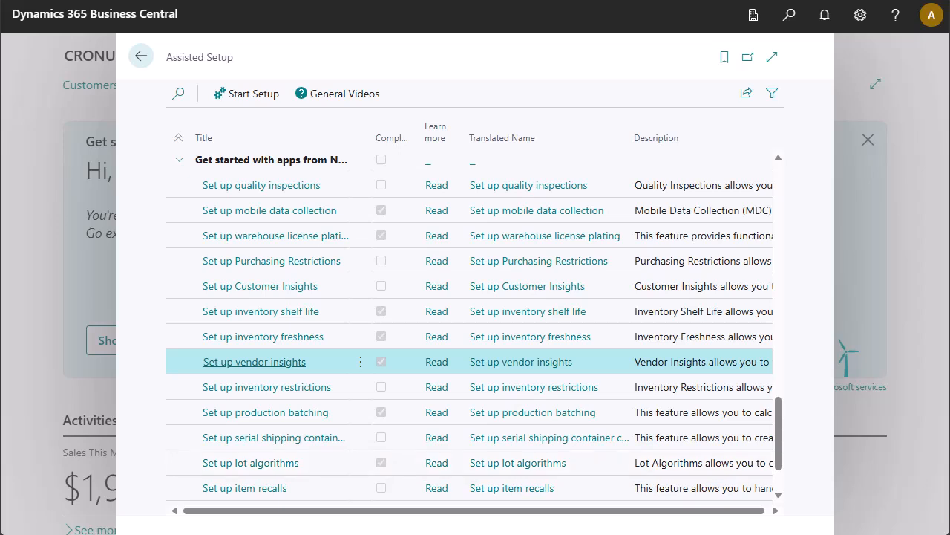
Step: Search for "vendor metrics" and open the Vendor Metrics page
left_click(789, 16)
type("v")
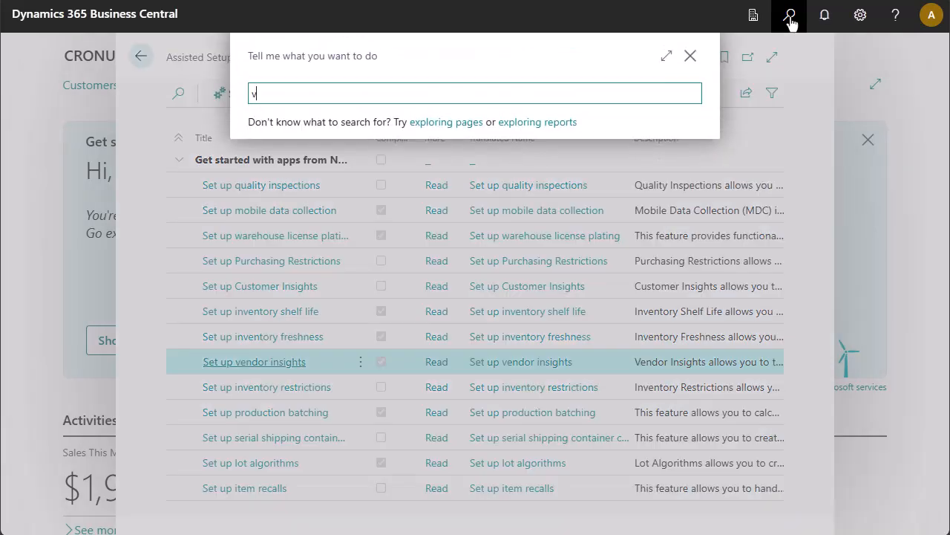
type("endor metrics")
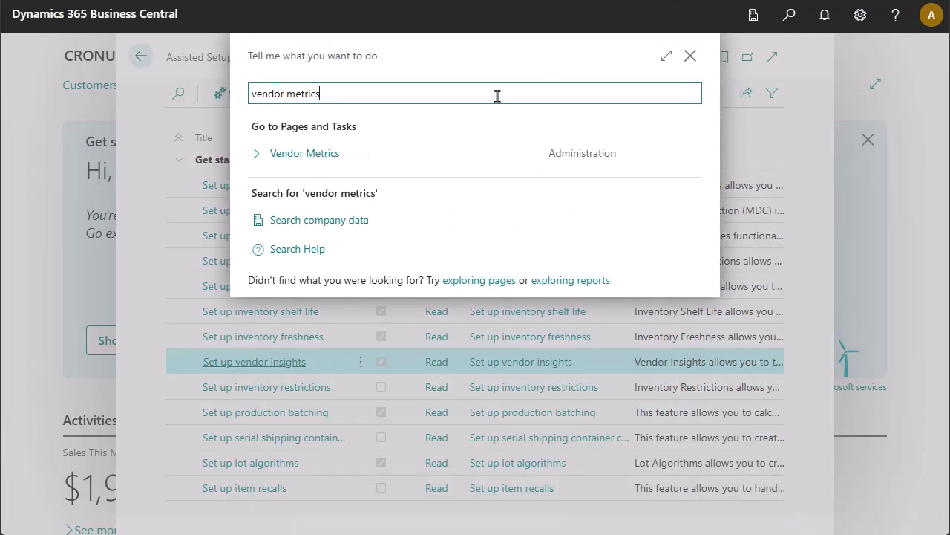
left_click(324, 153)
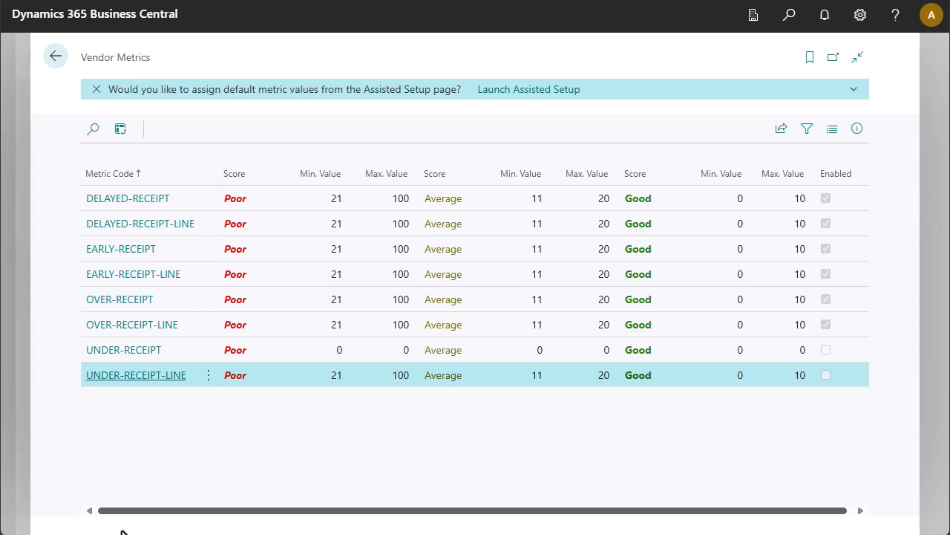
Step: Edit the UNDER-RECEIPT-LINE metric with a Poor minimum of 50 and an Average maximum of 40, and try to verify the ranges
left_click(113, 377)
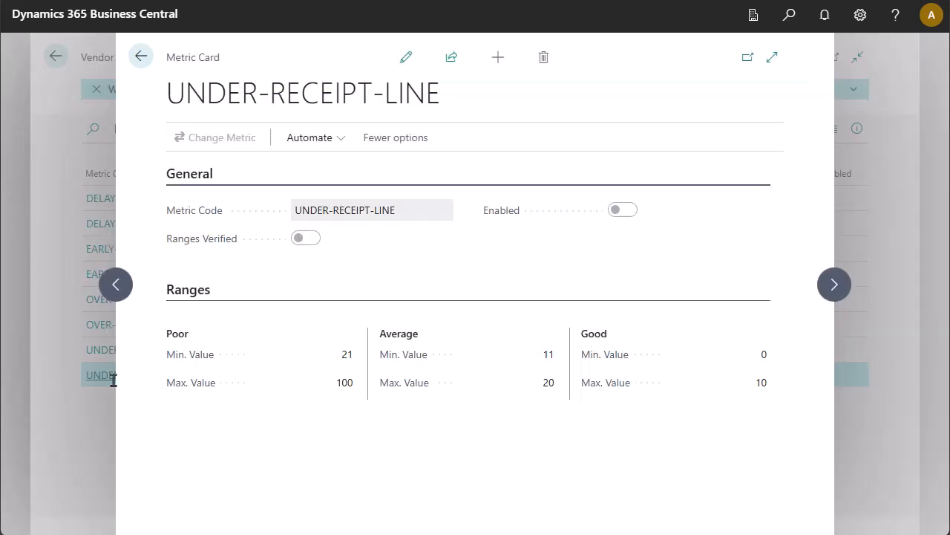
left_click(406, 60)
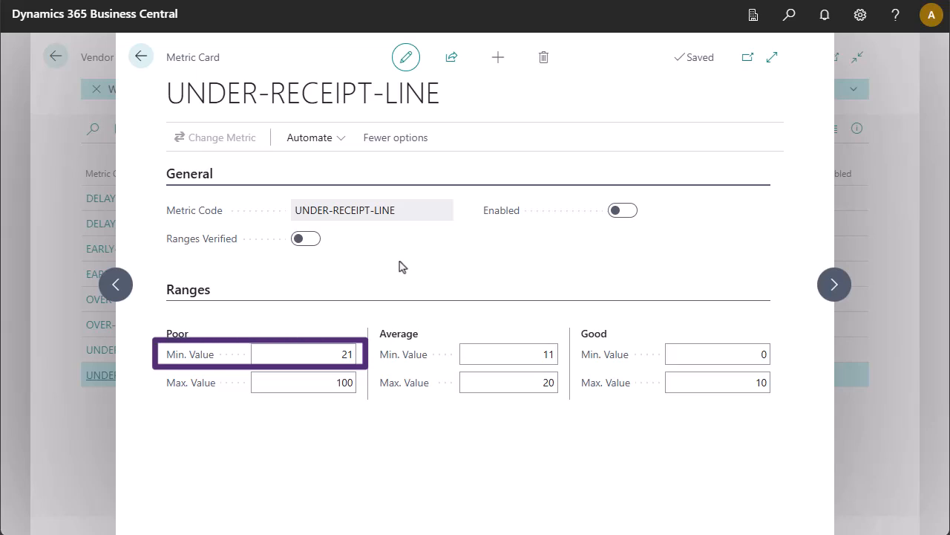
left_click(332, 353)
type("50")
left_click(525, 381)
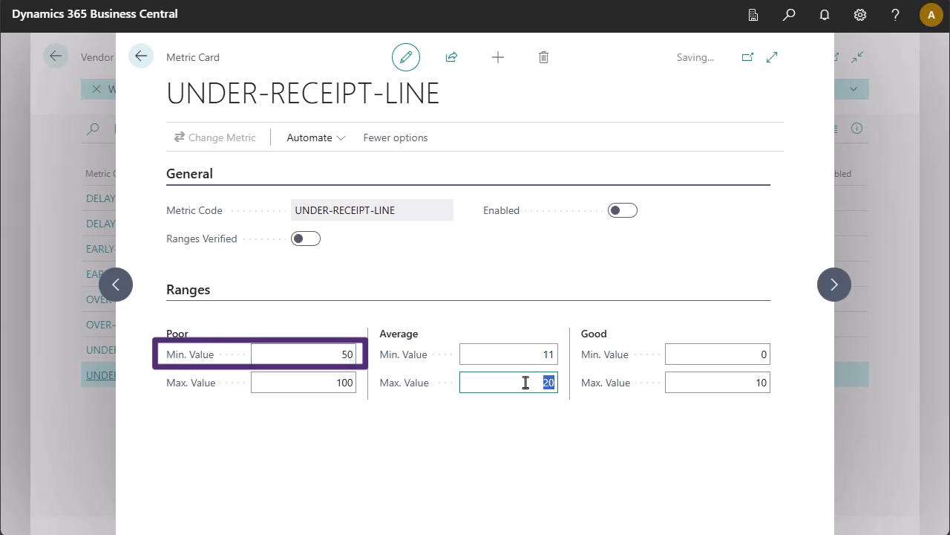
type("40")
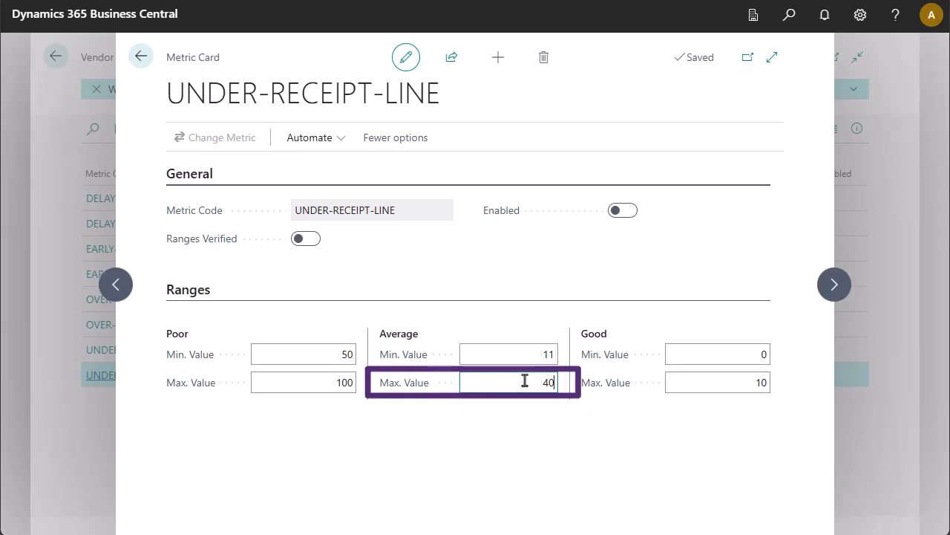
left_click(314, 242)
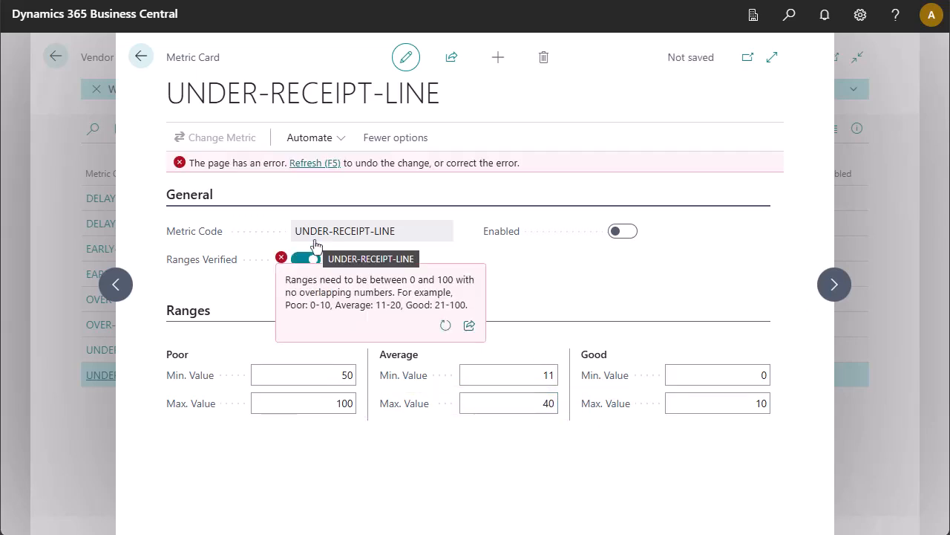
left_click(312, 164)
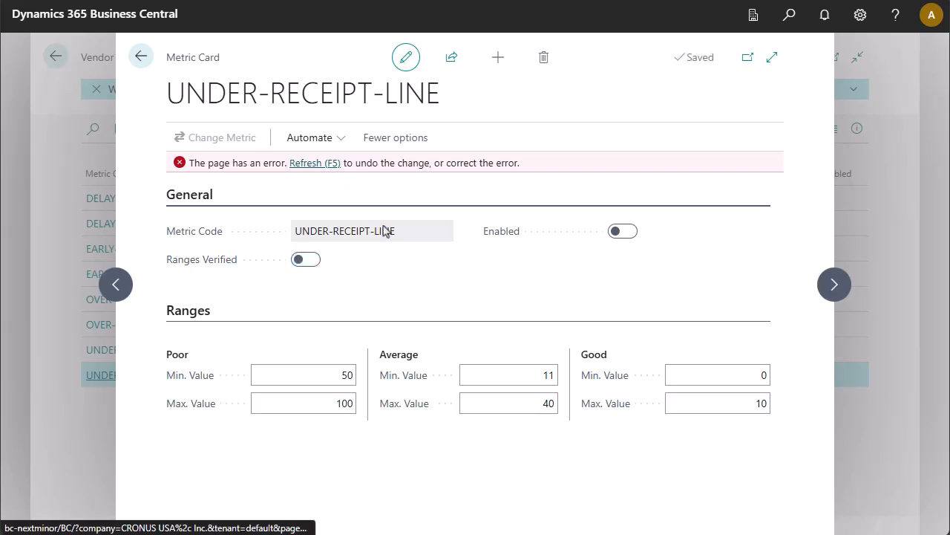
Step: Set the Poor minimum to 41, mark the ranges as verified and enable the metric, returning to the metrics list
left_click(347, 355)
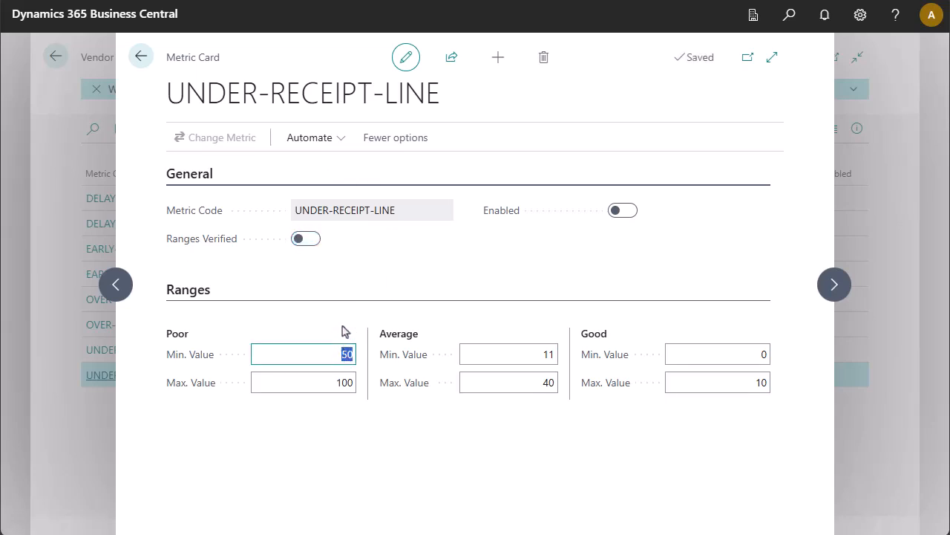
type("41")
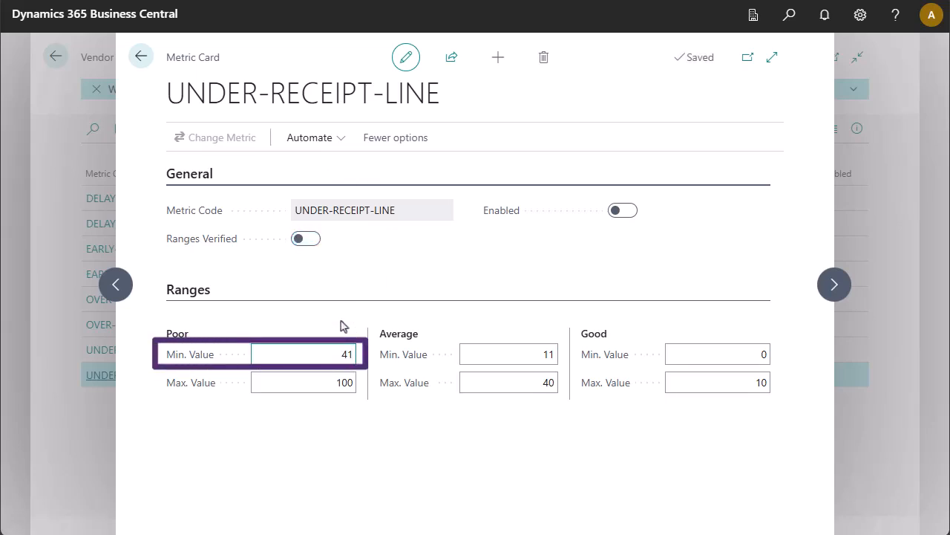
left_click(312, 241)
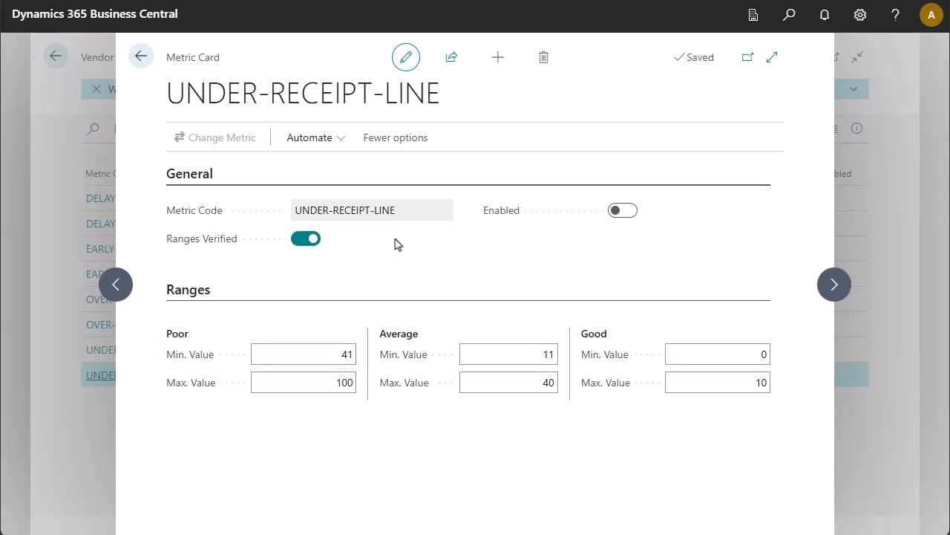
left_click(624, 212)
left_click(141, 58)
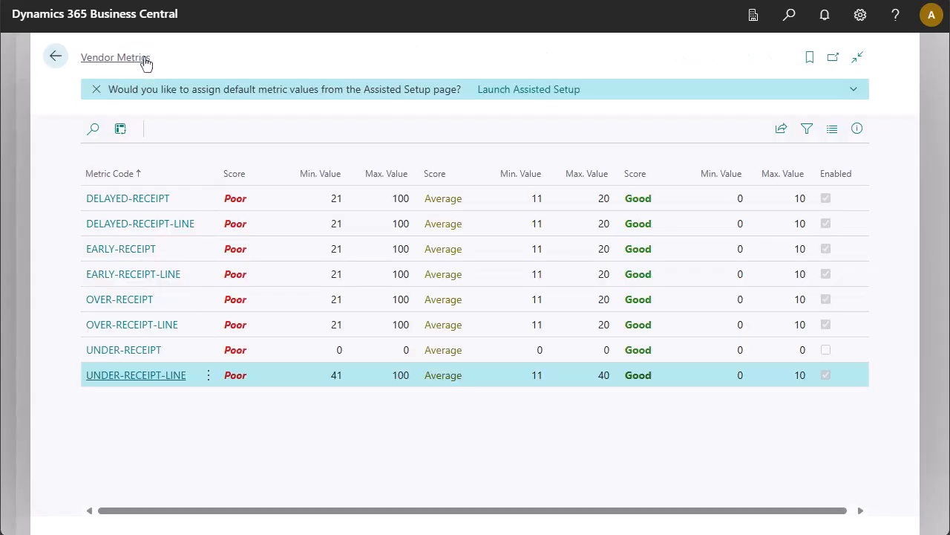
Step: Change the DELAYED-RECEIPT metric's ranges to a Poor minimum of 51 and an Average maximum of 50
left_click(94, 202)
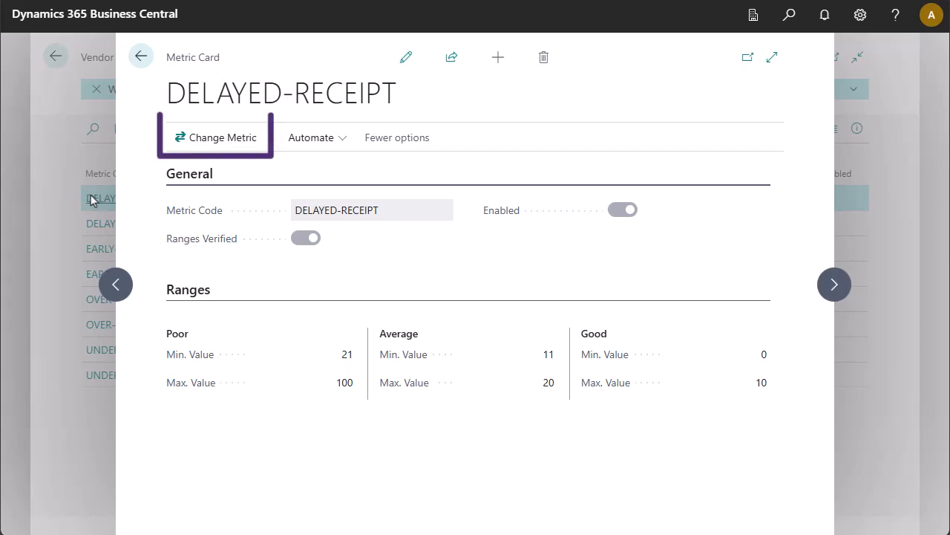
left_click(198, 148)
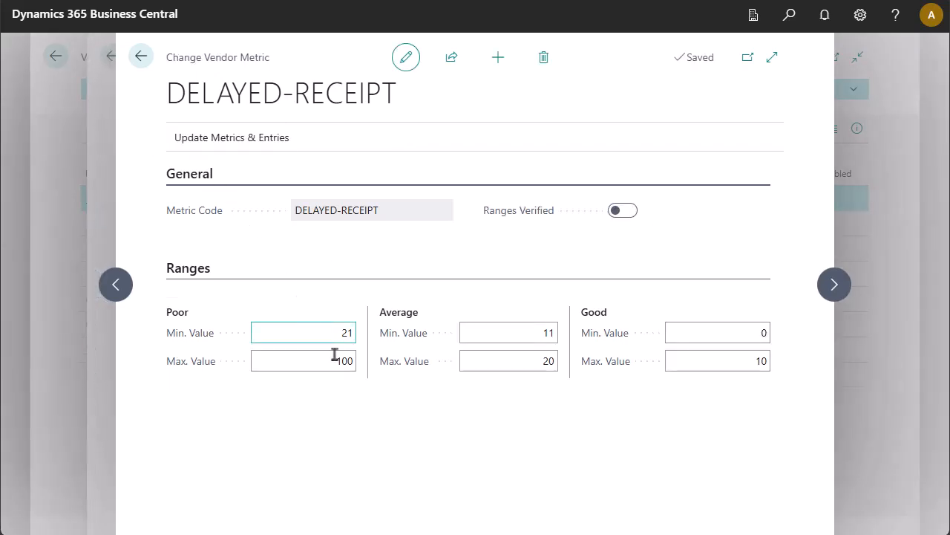
type("51")
key("Tab")
key("Tab")
key("Tab")
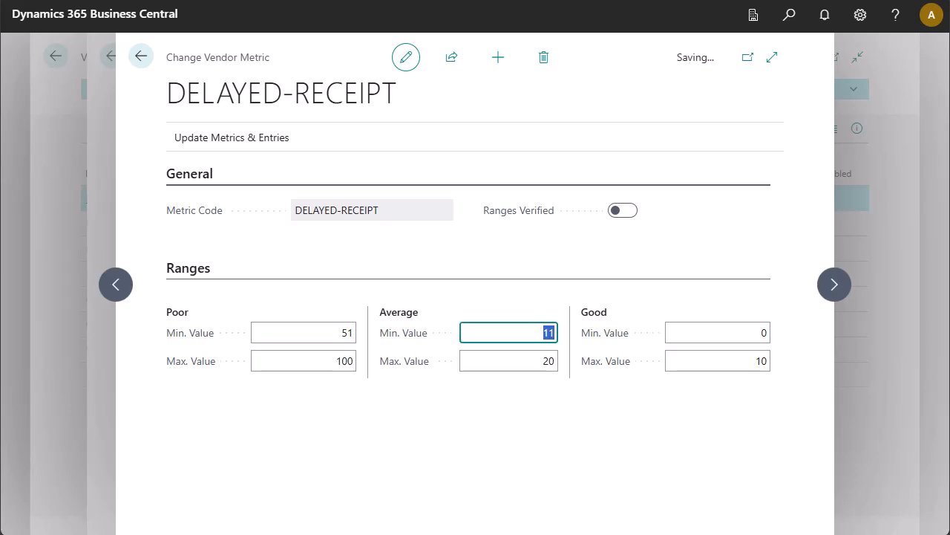
type("5")
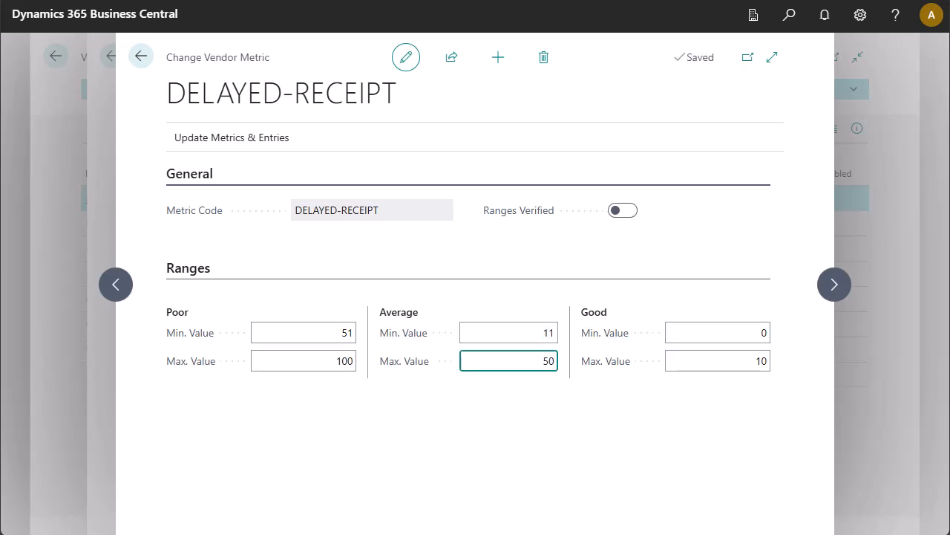
type("0")
Step: Mark the DELAYED-RECEIPT ranges as verified and start updating the metrics and entries
left_click(629, 213)
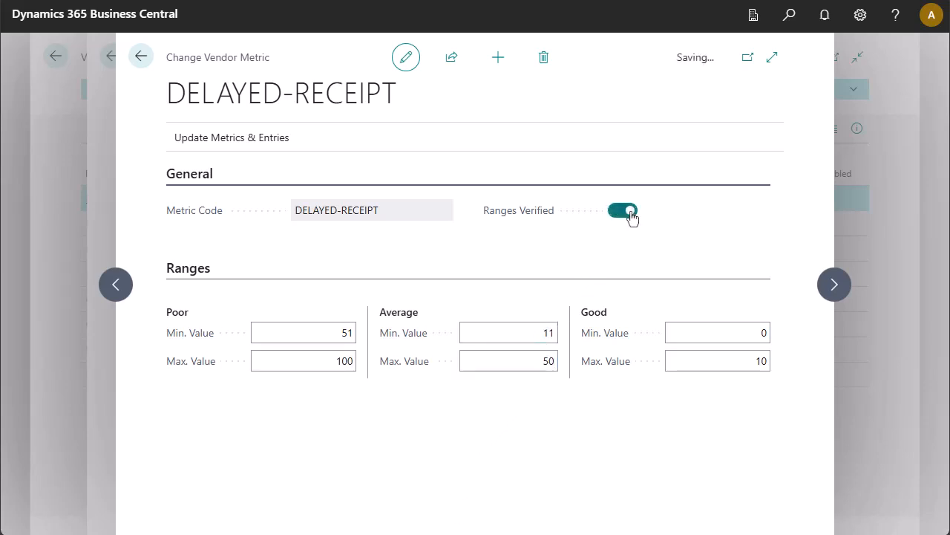
left_click(256, 141)
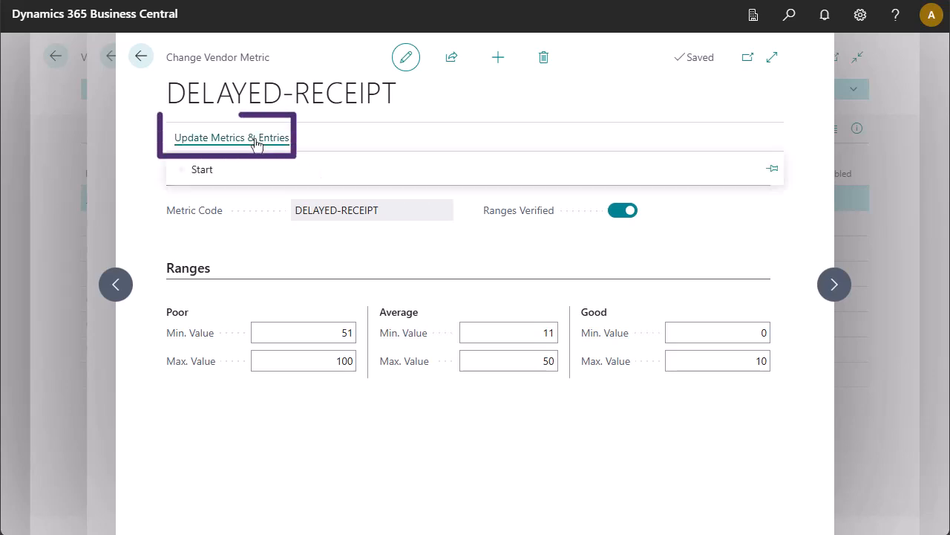
left_click(205, 171)
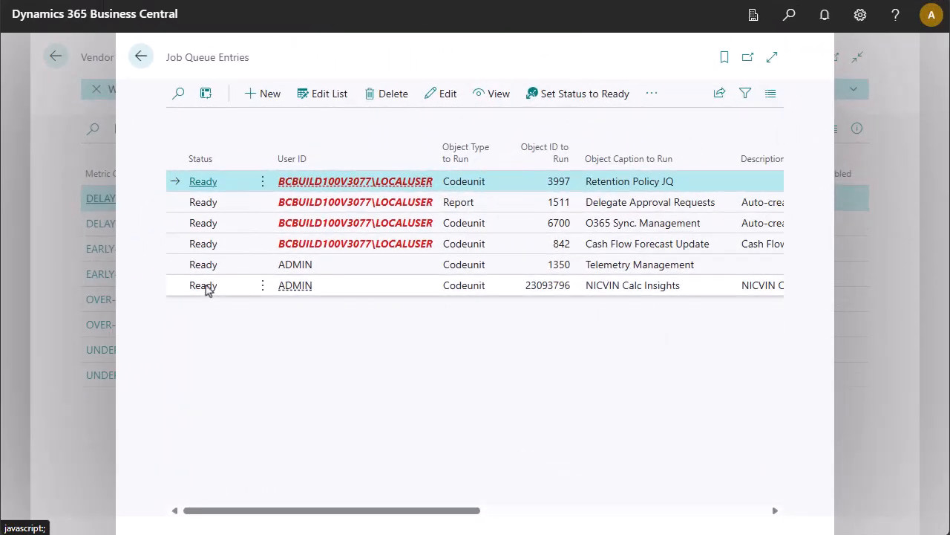
Step: Put the NICVIN Calc Insights job queue entry on hold and set its earliest start to 8/22/2024 3:00AM
left_click(208, 290)
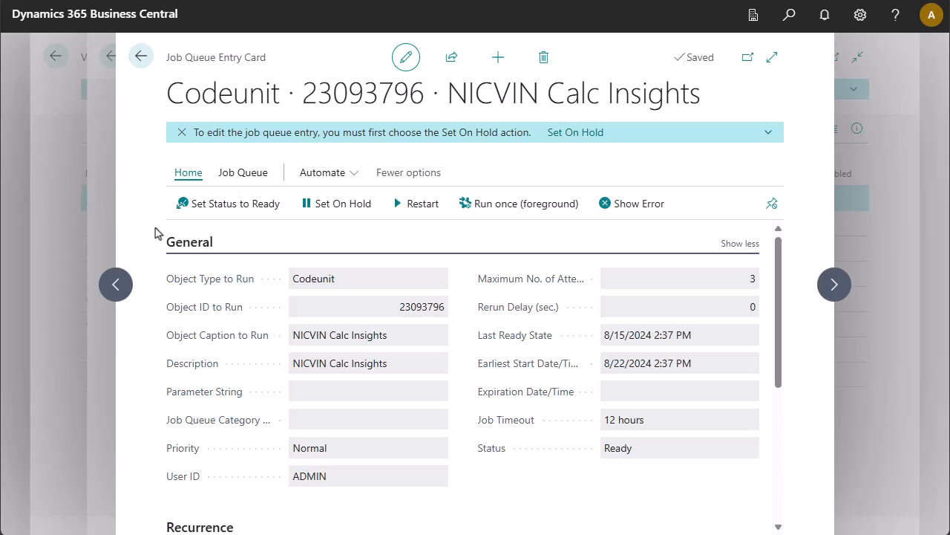
left_click(319, 212)
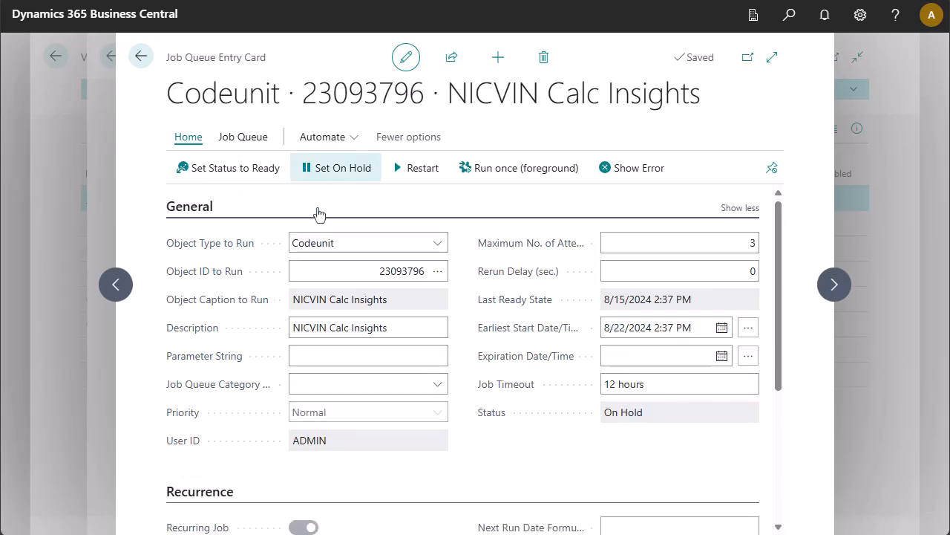
double_click(666, 330)
type("3:00AM")
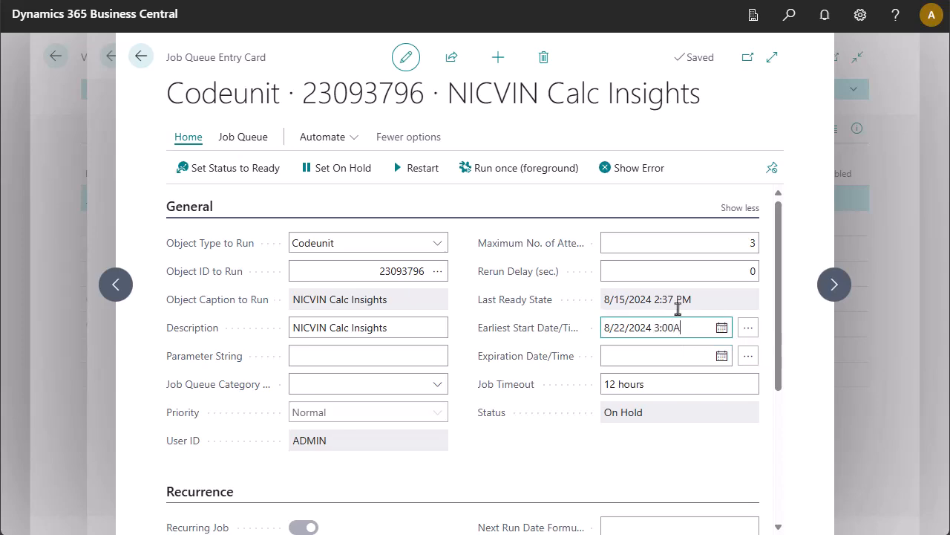
Step: Open the vendor card of Fabrikam, Inc. from the vendors list and display its Vendor Insights
left_click(245, 161)
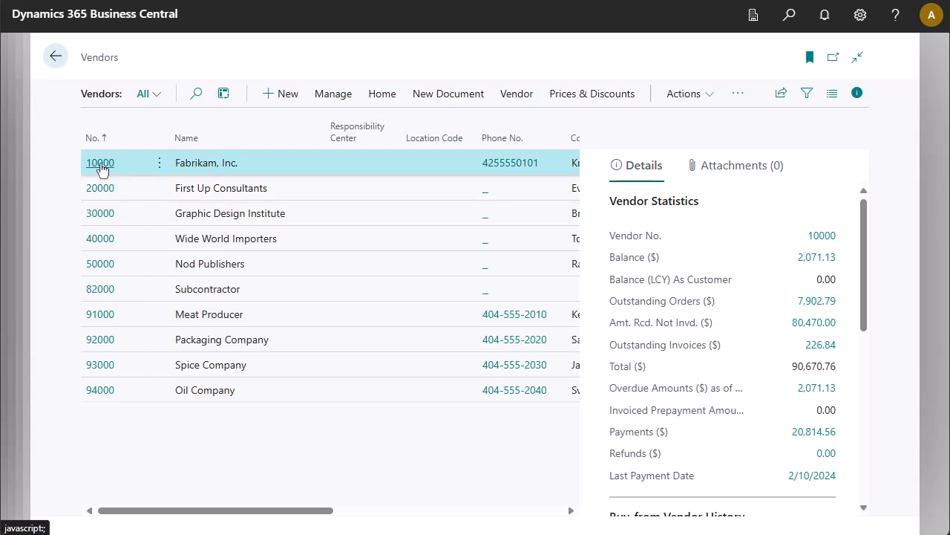
left_click(101, 164)
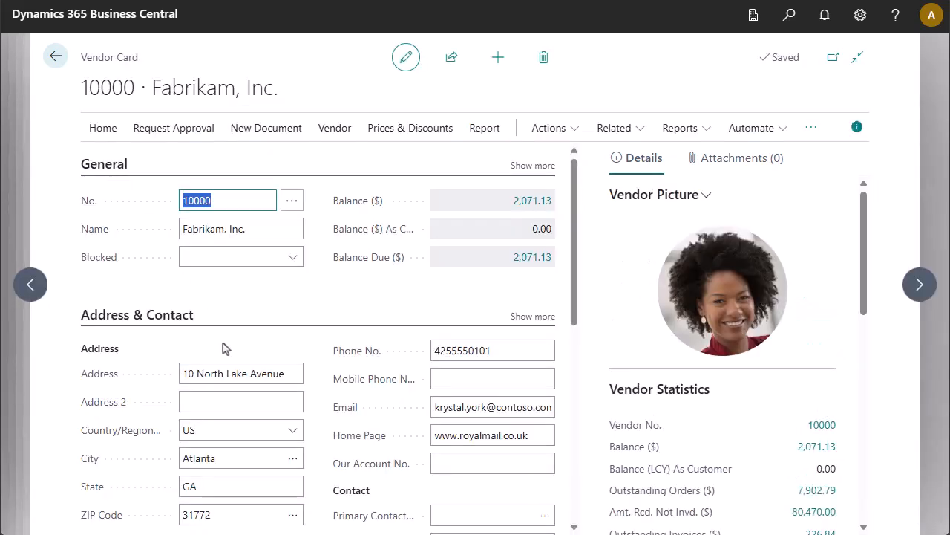
left_click(333, 131)
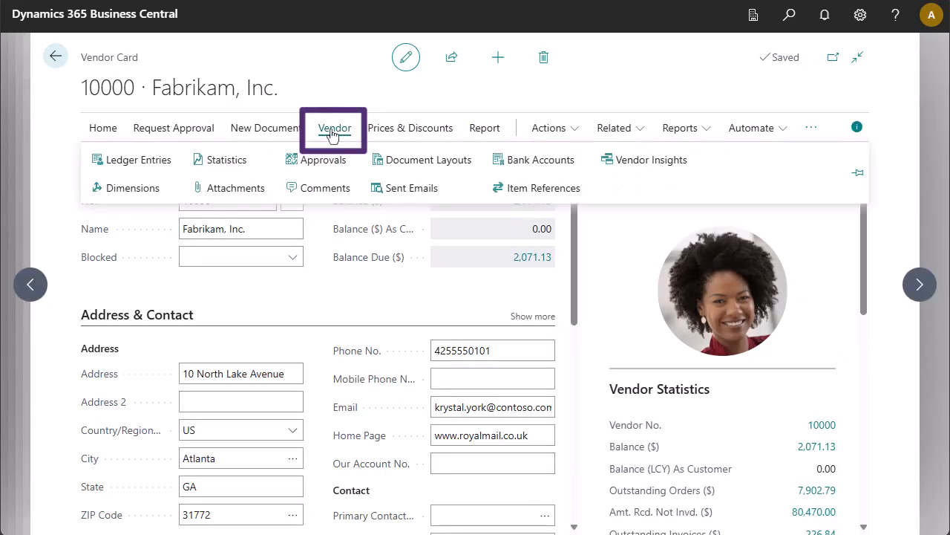
left_click(640, 162)
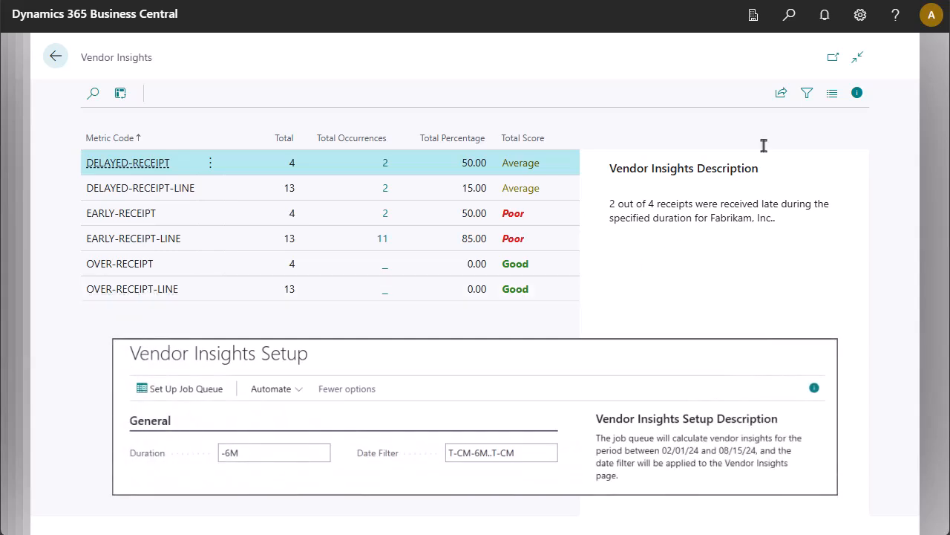
Step: Show the system filters on Vendor Insights and set the totals' date filter to 03/01/24..08/01/24
left_click(807, 96)
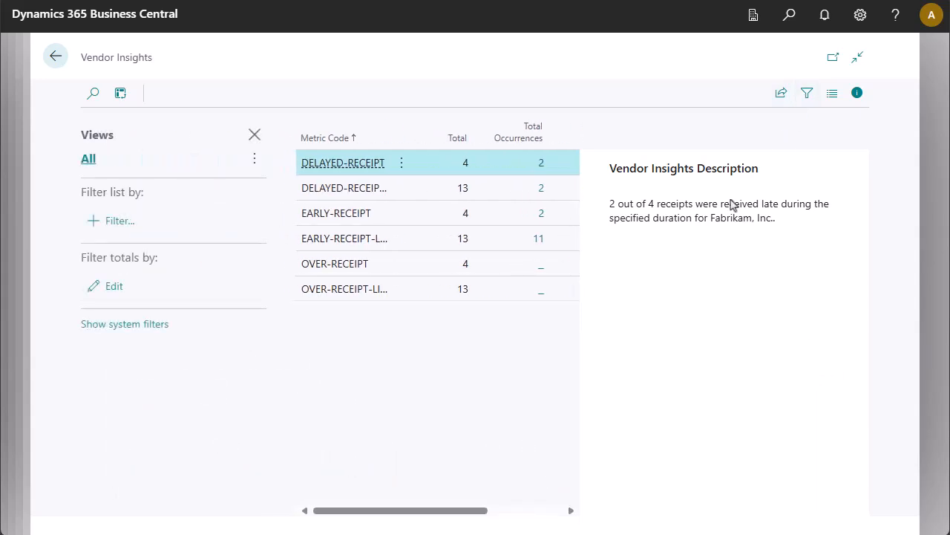
left_click(110, 324)
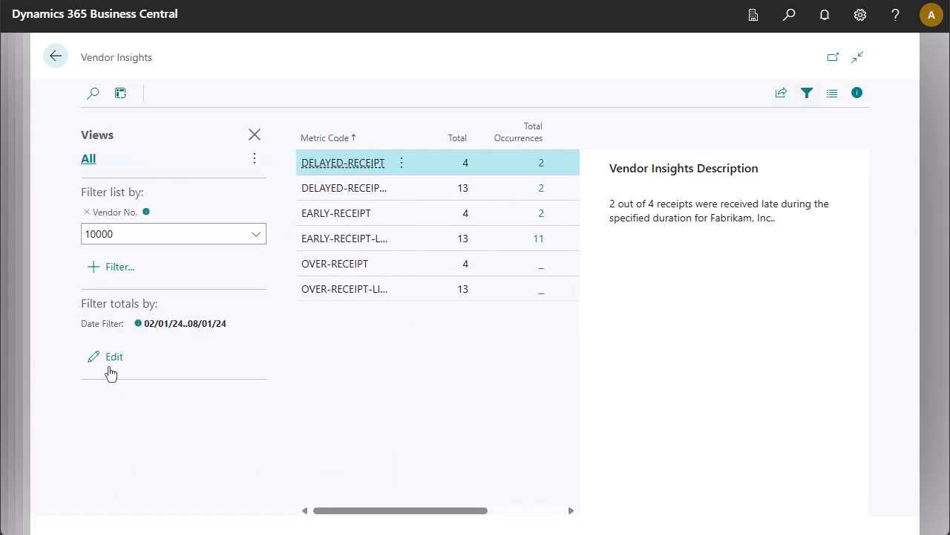
left_click(109, 358)
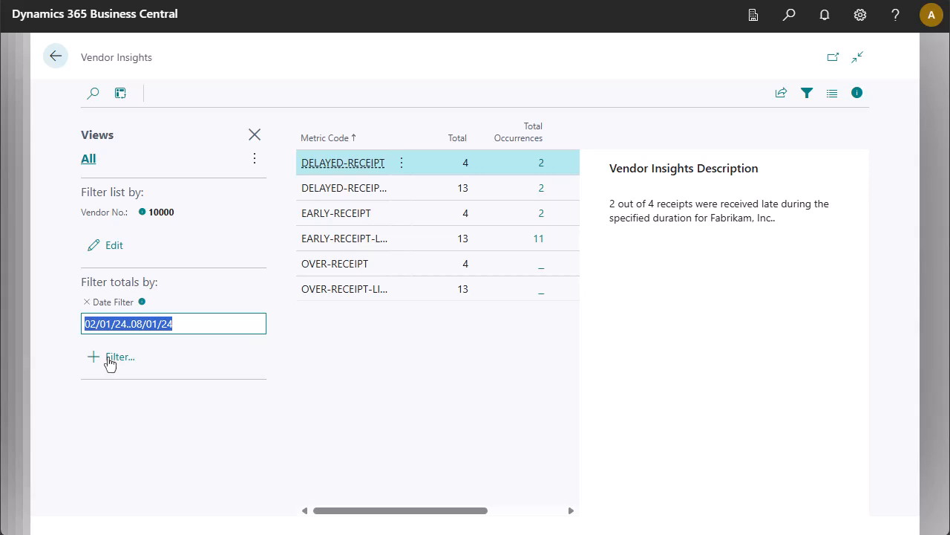
left_click(95, 323)
key("BackSpace")
type("3")
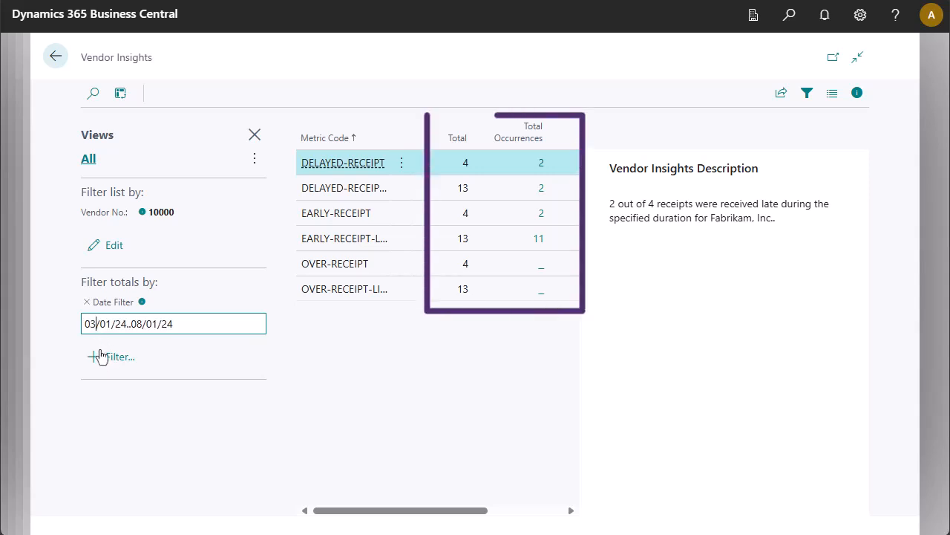
key("Return")
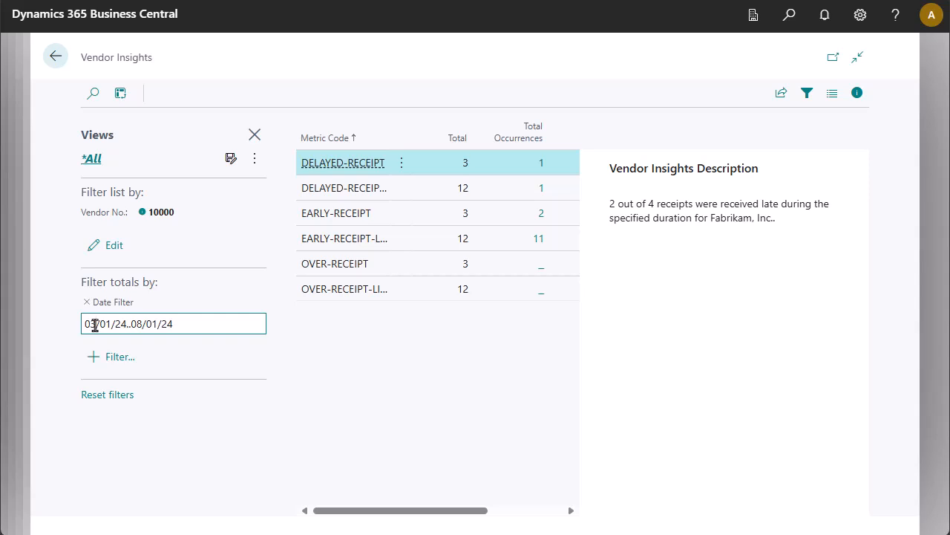
Step: Set the Vendor Insights date filter back to 02/01/24..08/01/24
key("BackSpace")
type("2")
key("Return")
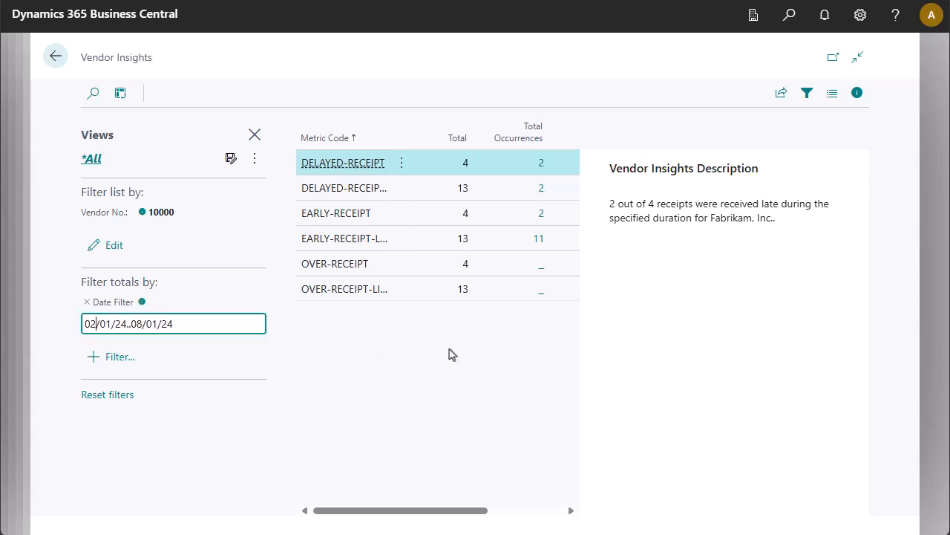
Step: Drill into the DELAYED-RECEIPT total occurrences, view the posted purchase receipts behind the 3/1/2024 entry's occurrences and return to the entries
left_click(542, 168)
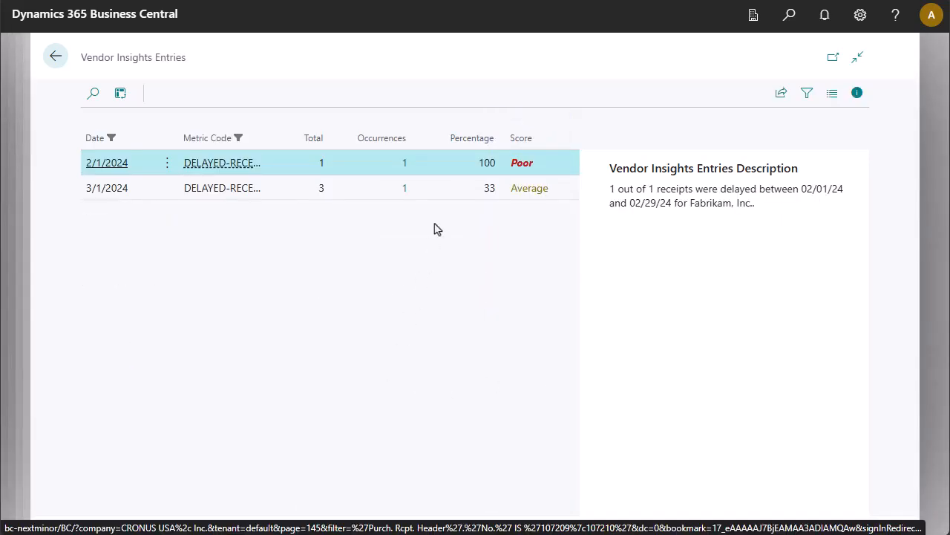
key("Down")
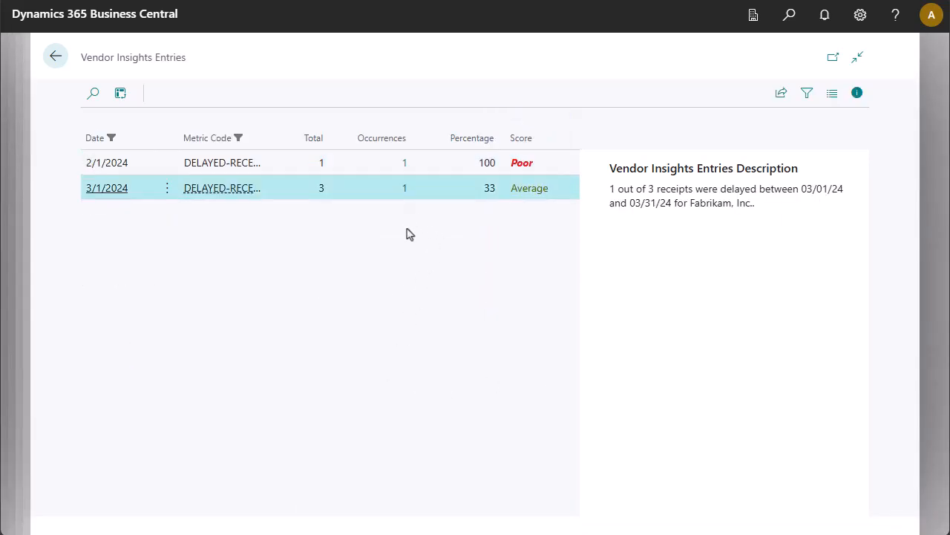
left_click(405, 190)
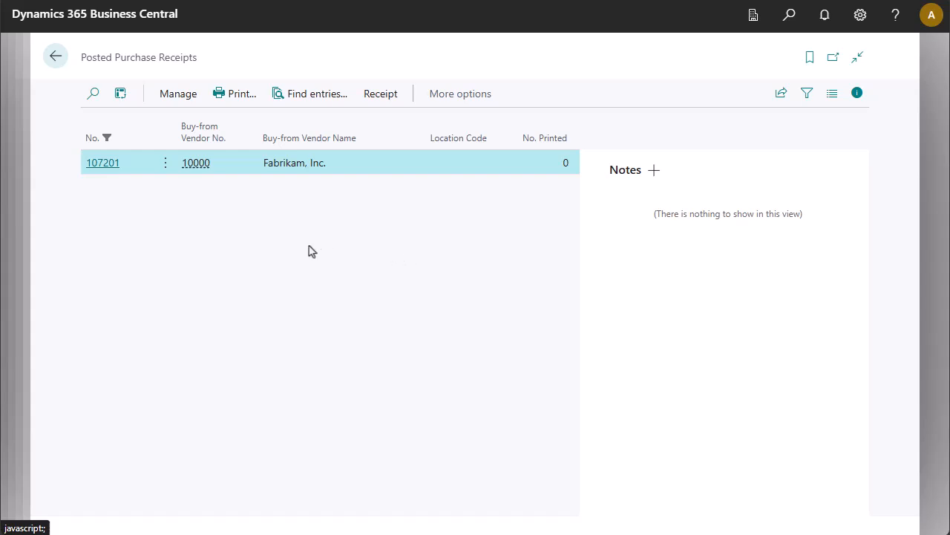
left_click(53, 62)
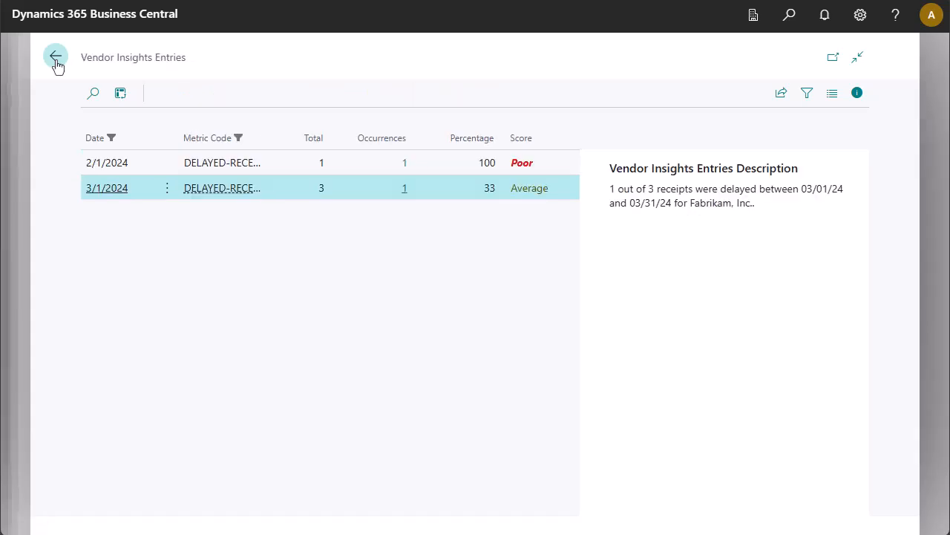